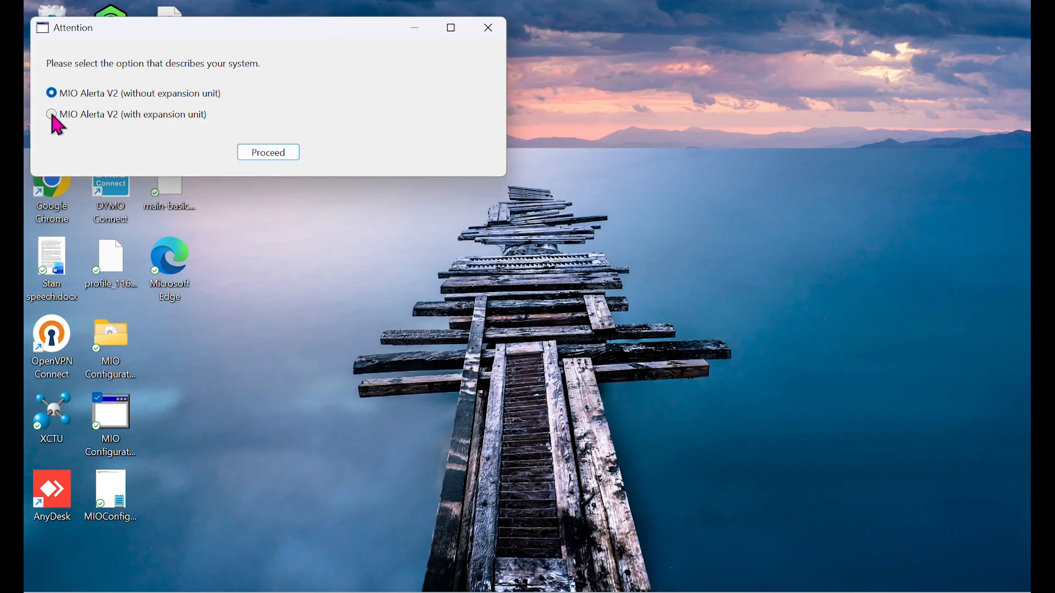
- Choose the MIO Alerta V2 with expansion unit as the system, proceed to the configuration tool and maximize its window
{"action": "left_click", "coordinate": [53, 117]}
{"action": "left_click", "coordinate": [269, 153]}
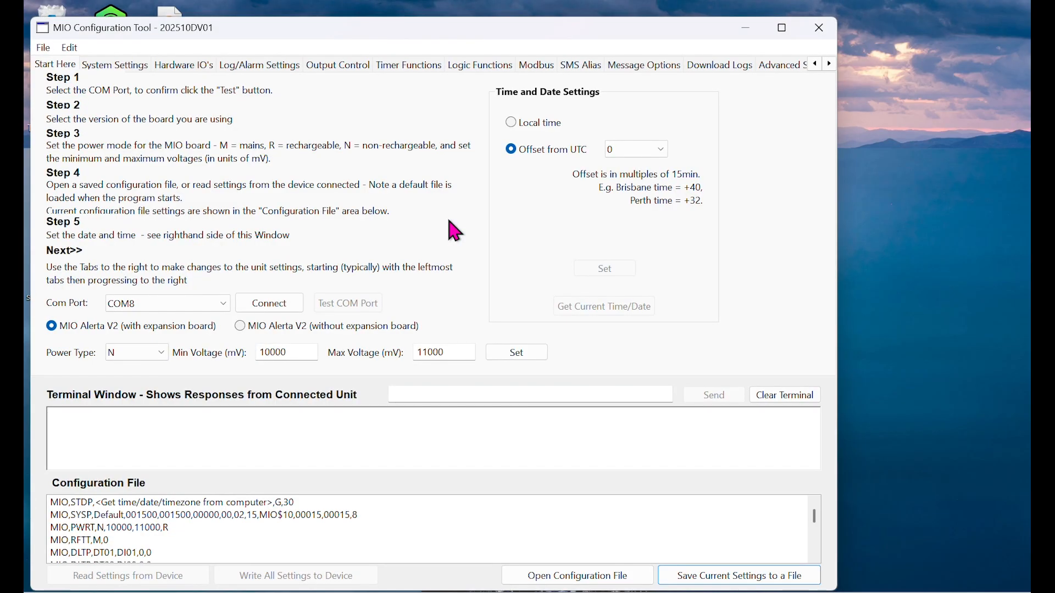
{"action": "left_click", "coordinate": [782, 28]}
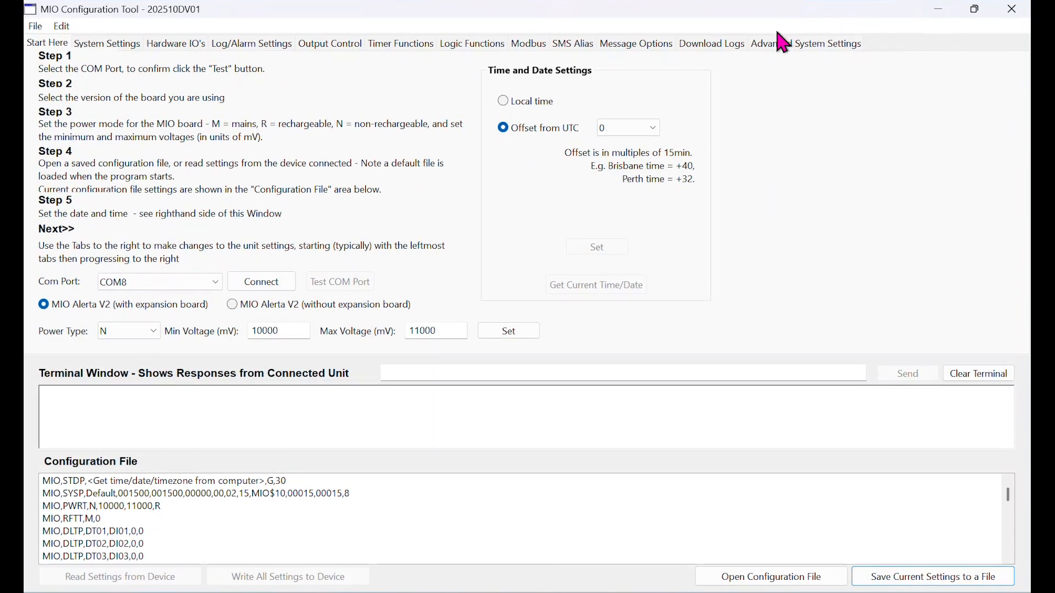
- Connect to the unit on COM8 and test the COM port
{"action": "left_click", "coordinate": [215, 284]}
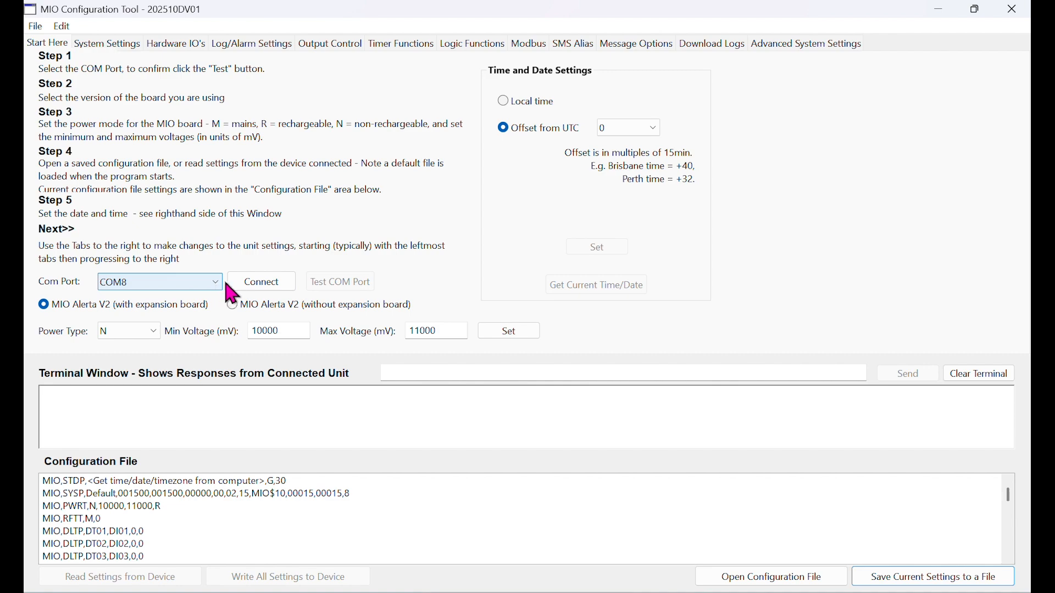
{"action": "left_click", "coordinate": [267, 285]}
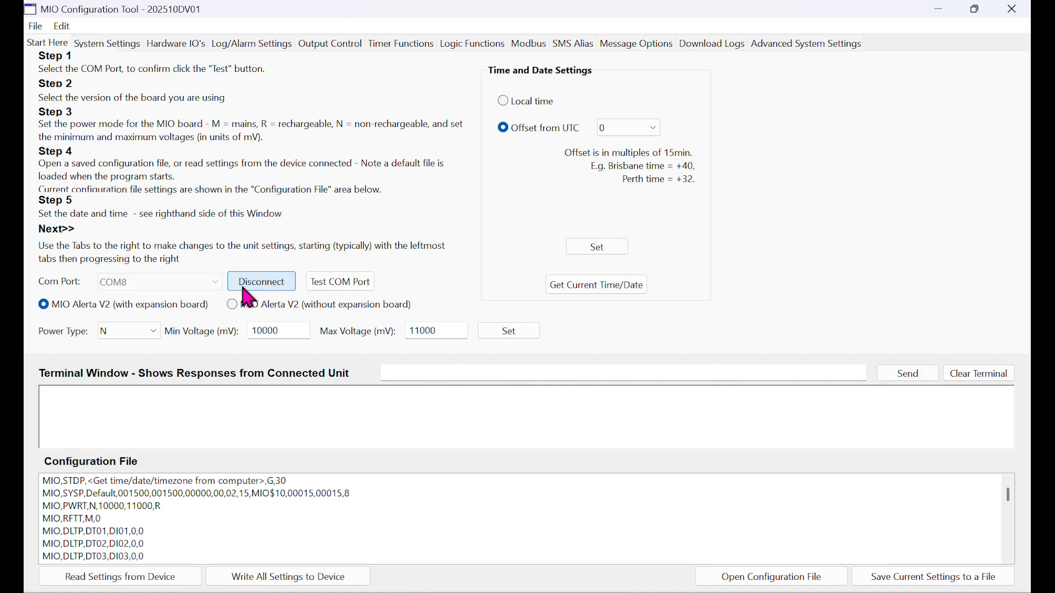
{"action": "left_click", "coordinate": [350, 285]}
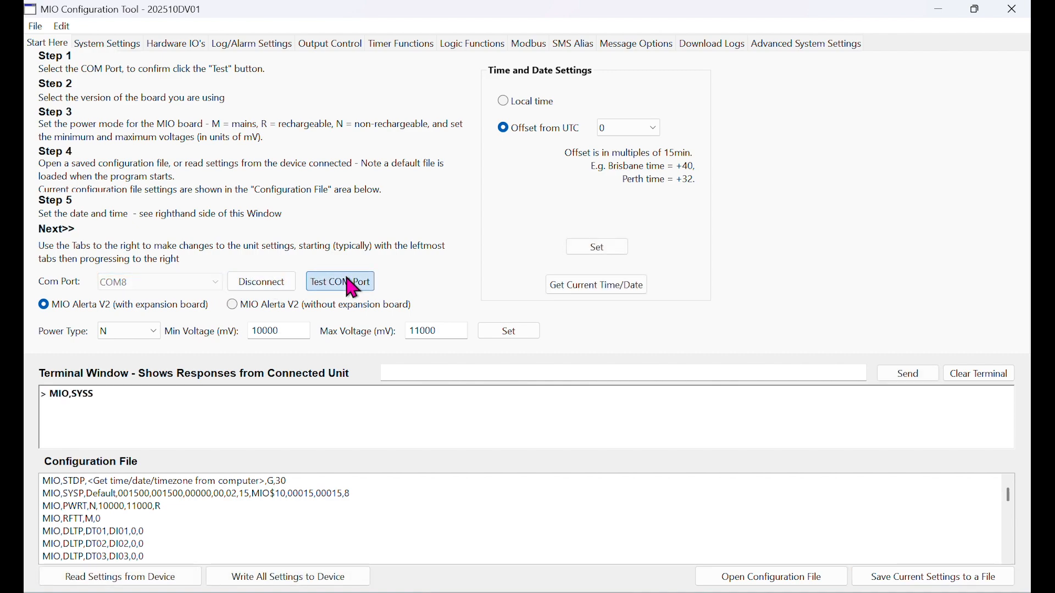
{"action": "left_click", "coordinate": [591, 368]}
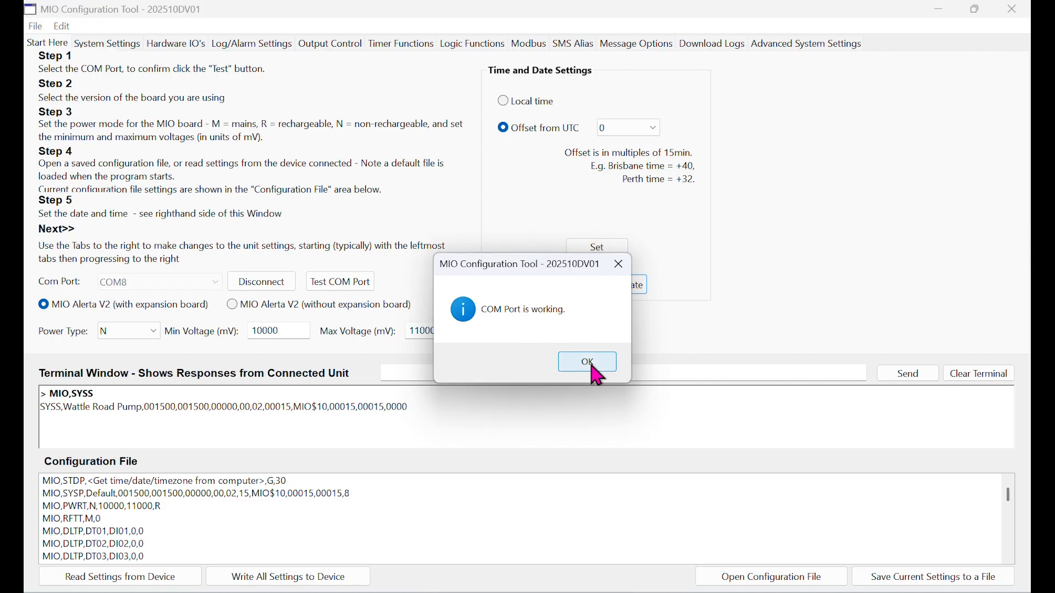
{"action": "left_click", "coordinate": [591, 366]}
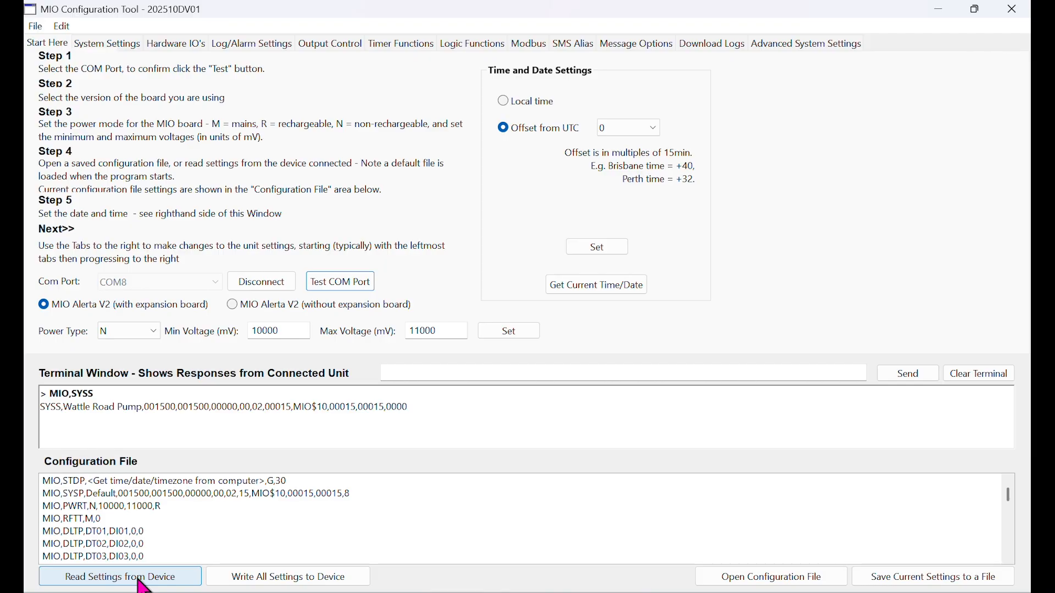
- Read the settings from the connected device and review its Unit ID and modem APN
{"action": "left_click", "coordinate": [160, 581]}
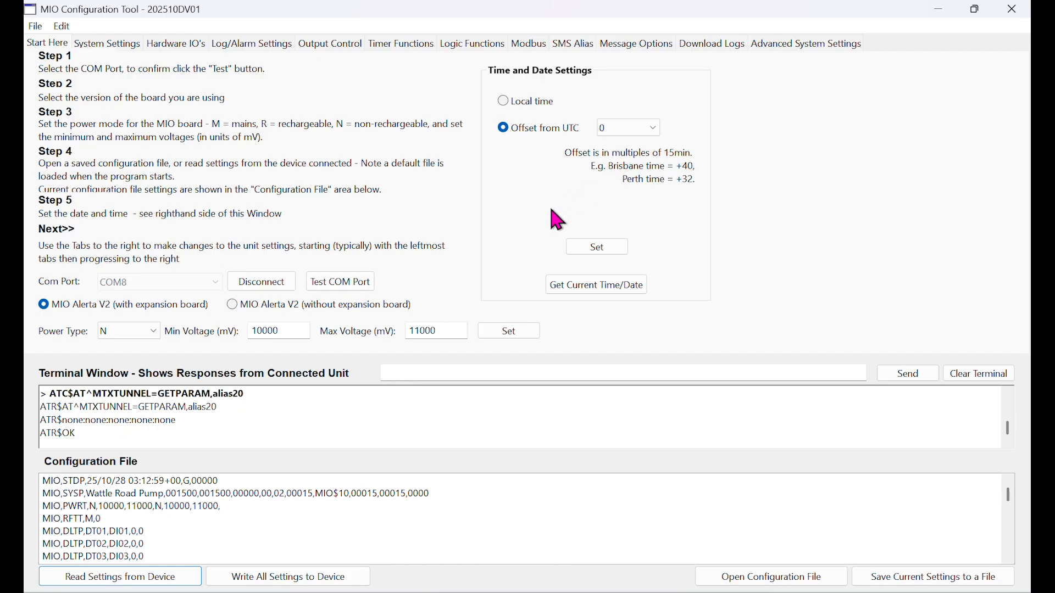
{"action": "left_click", "coordinate": [111, 47]}
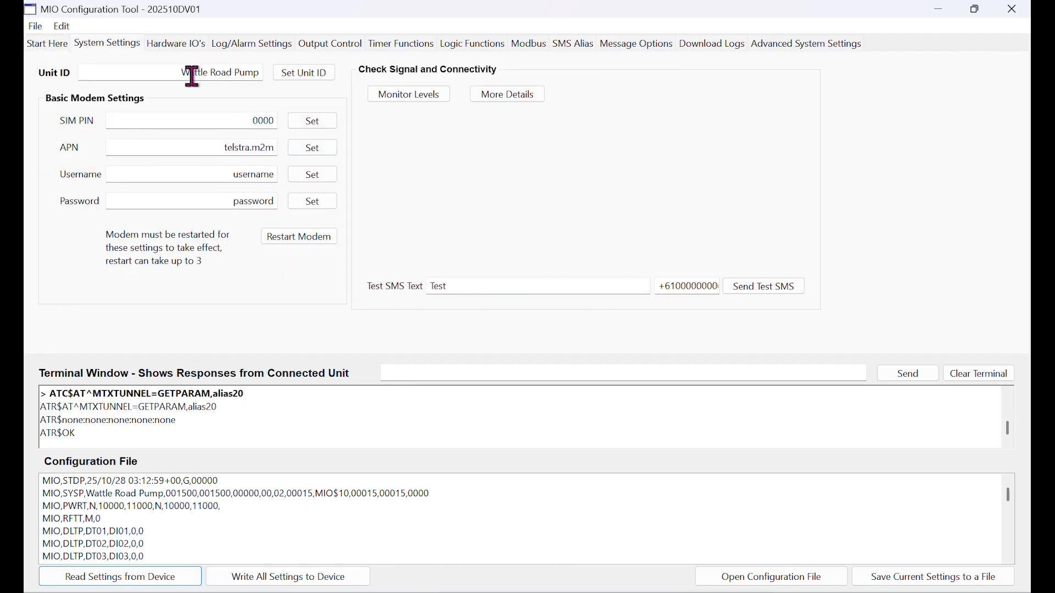
{"action": "left_click_drag", "start_coordinate": [185, 76], "coordinate": [272, 78]}
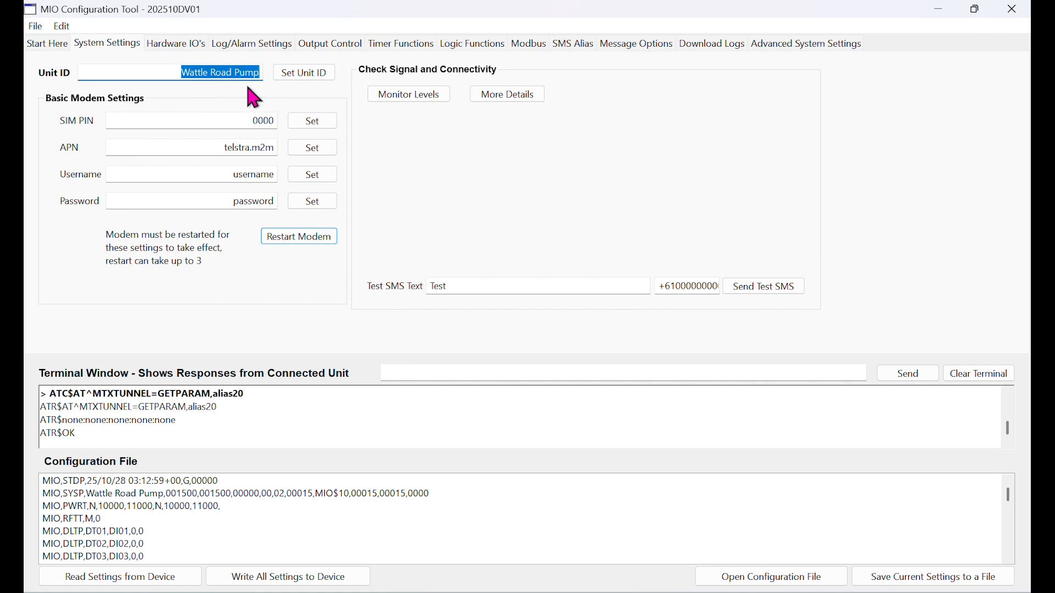
{"action": "left_click", "coordinate": [231, 149]}
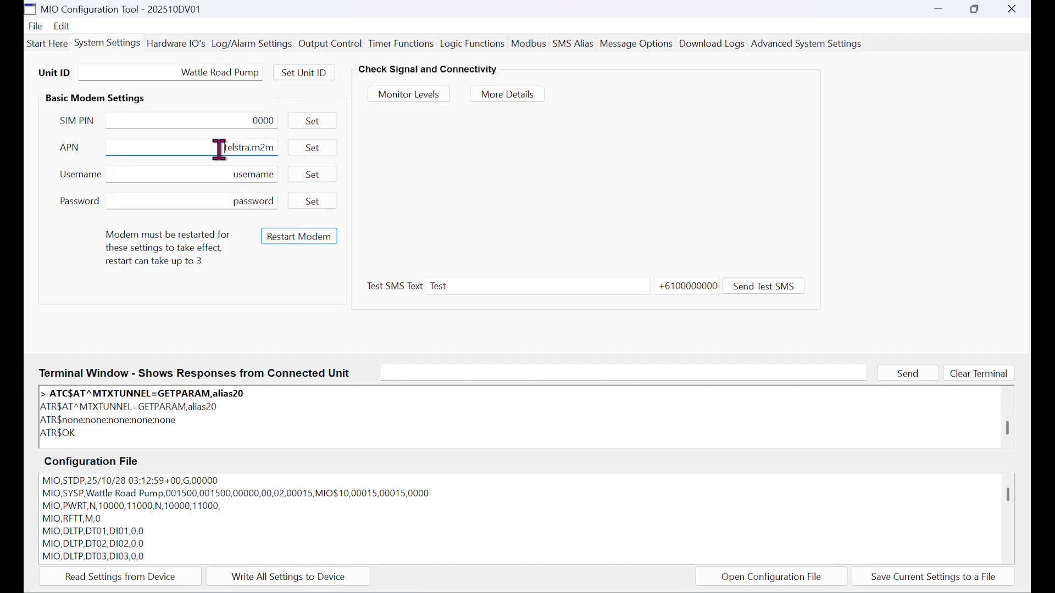
{"action": "left_click_drag", "start_coordinate": [219, 149], "coordinate": [274, 149]}
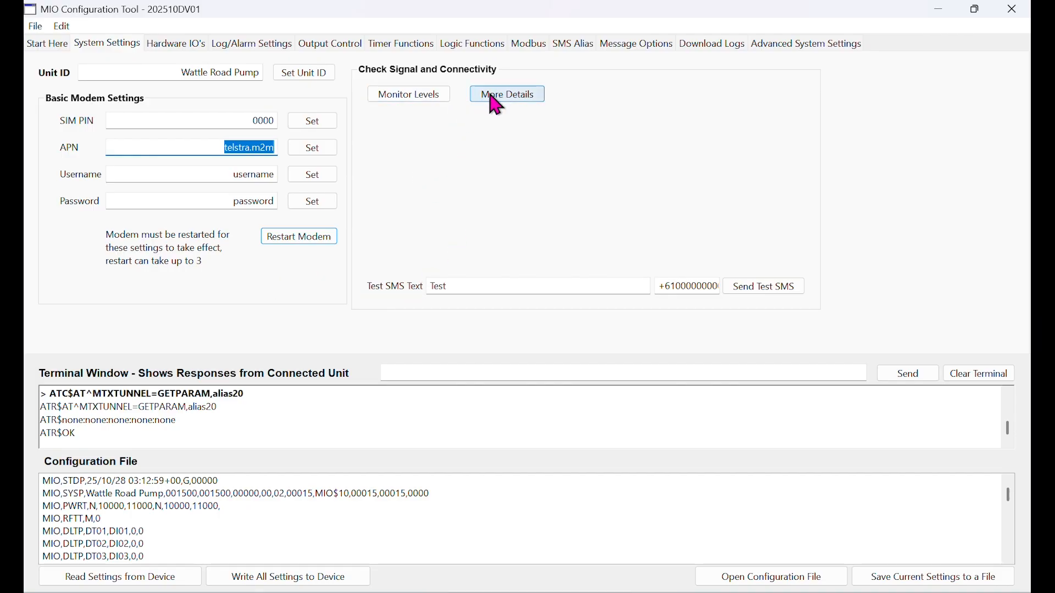
- Monitor the modem's signal strength and quality briefly, and check its detailed connection information
{"action": "left_click", "coordinate": [426, 98]}
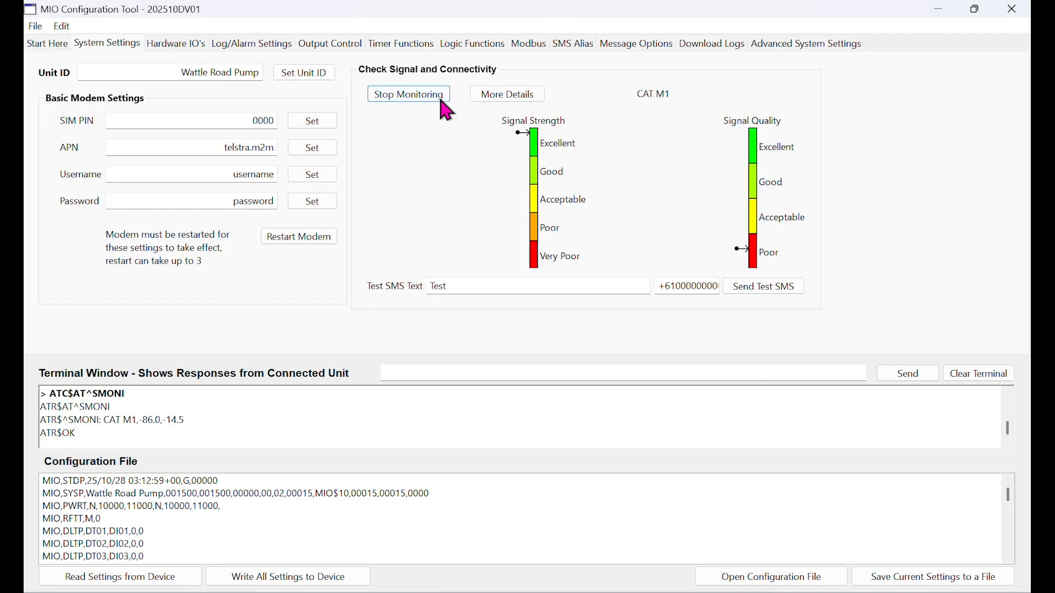
{"action": "left_click", "coordinate": [423, 99]}
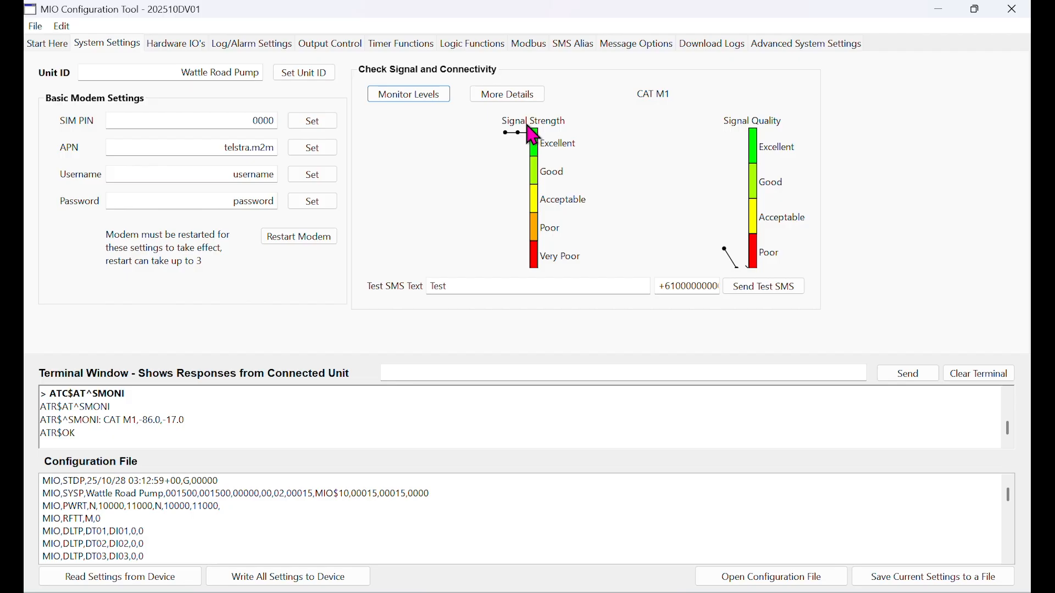
{"action": "left_click", "coordinate": [517, 103]}
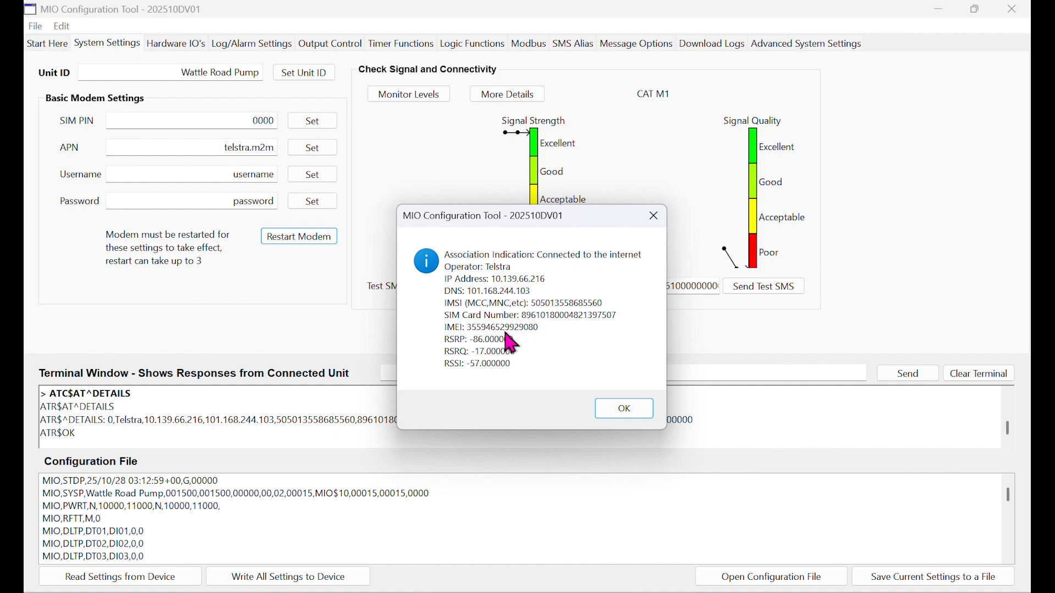
{"action": "left_click", "coordinate": [624, 415]}
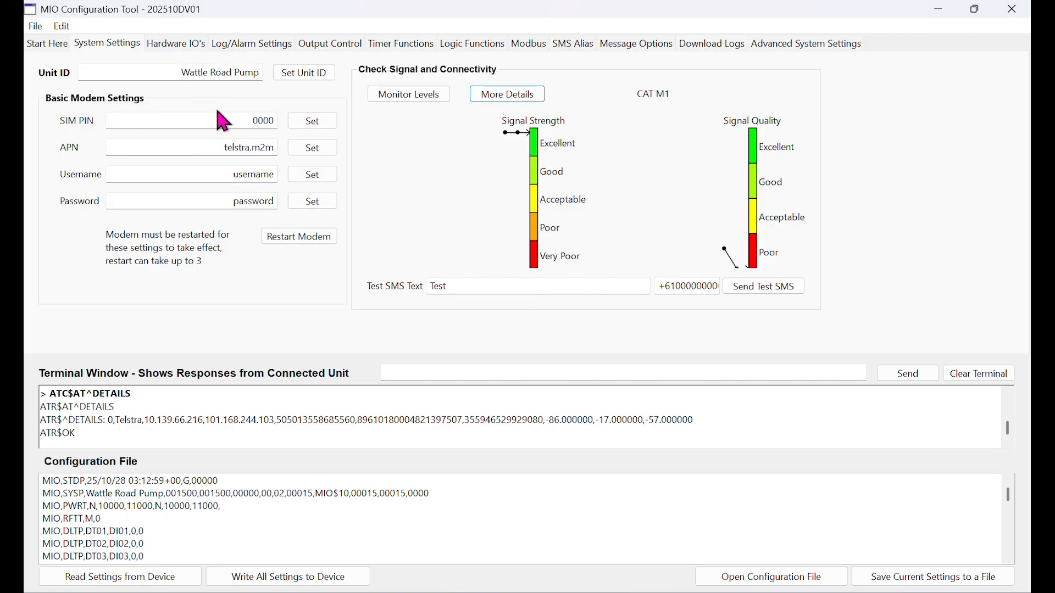
- Review the hardware input types, including Digital Input 1, and fetch the current values of all inputs twice
{"action": "left_click", "coordinate": [193, 44]}
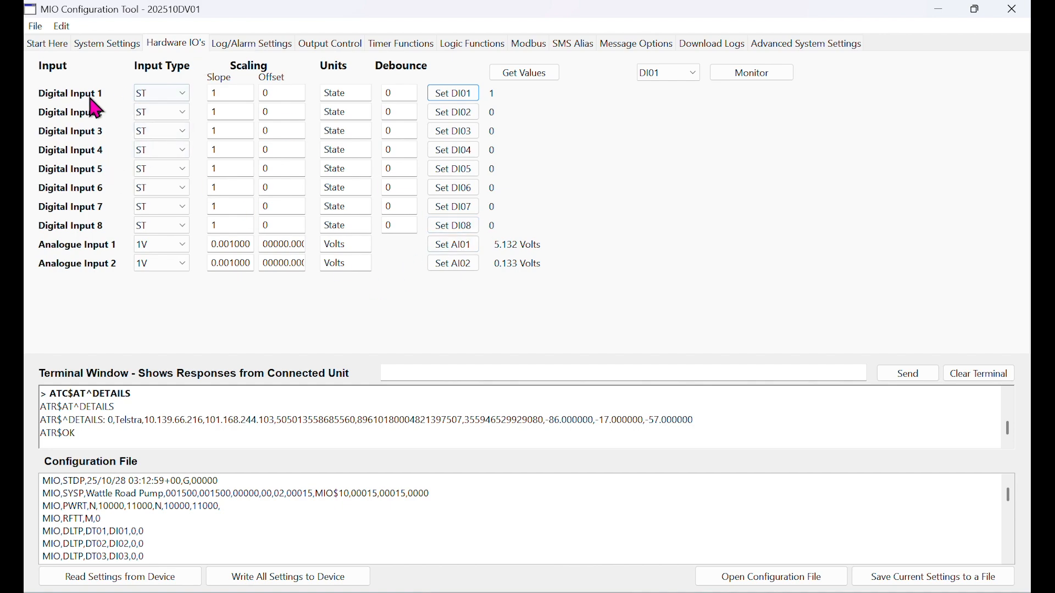
{"action": "left_click", "coordinate": [163, 96]}
{"action": "left_click", "coordinate": [166, 96]}
{"action": "left_click", "coordinate": [527, 74]}
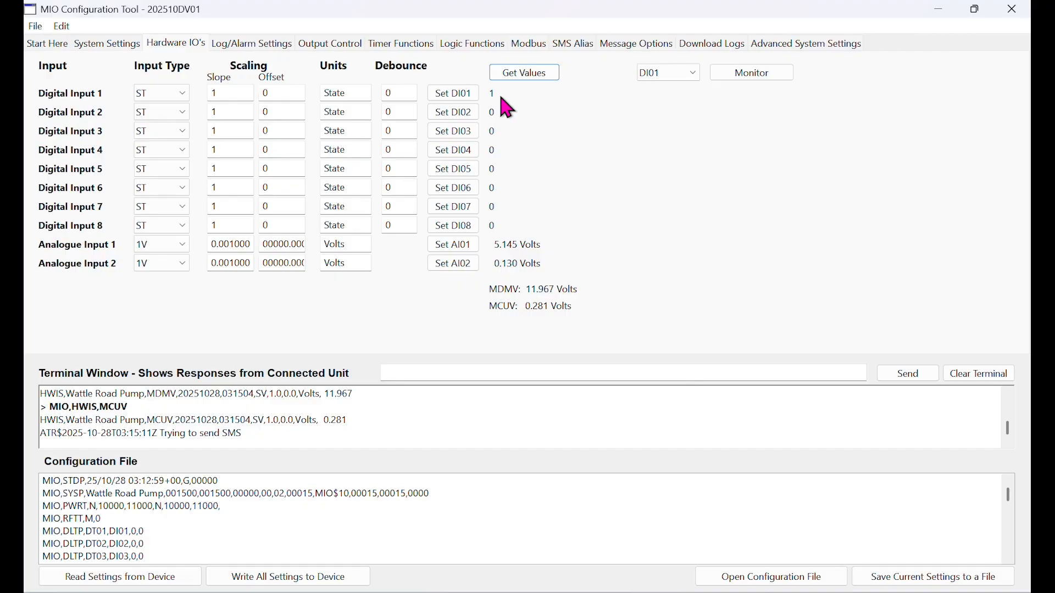
{"action": "left_click", "coordinate": [526, 76]}
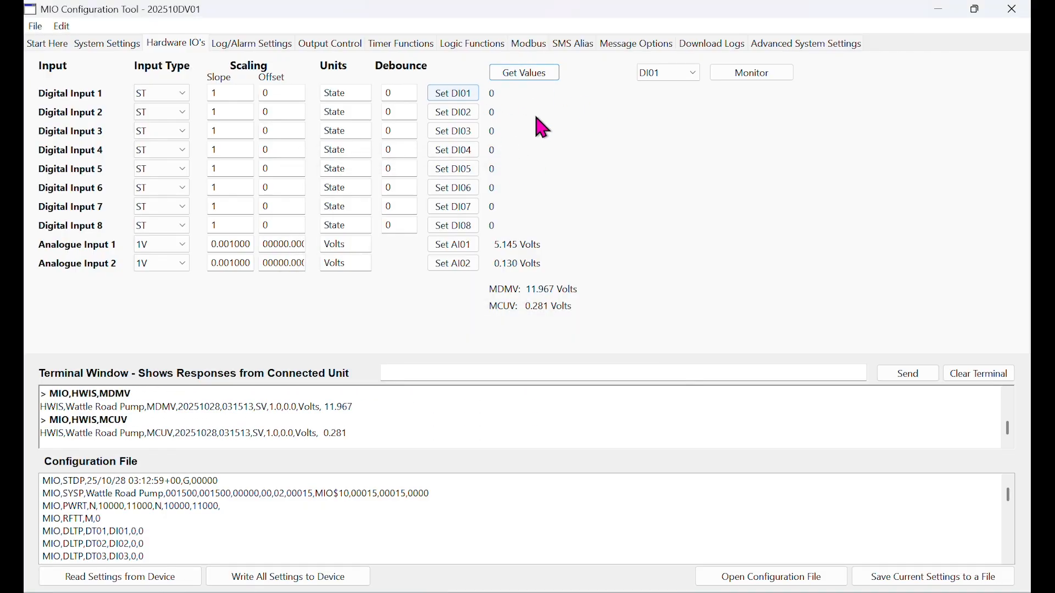
- Review channel LC01's log and alarm settings, including its source options, name, high alarm text and reset message
{"action": "left_click", "coordinate": [250, 45]}
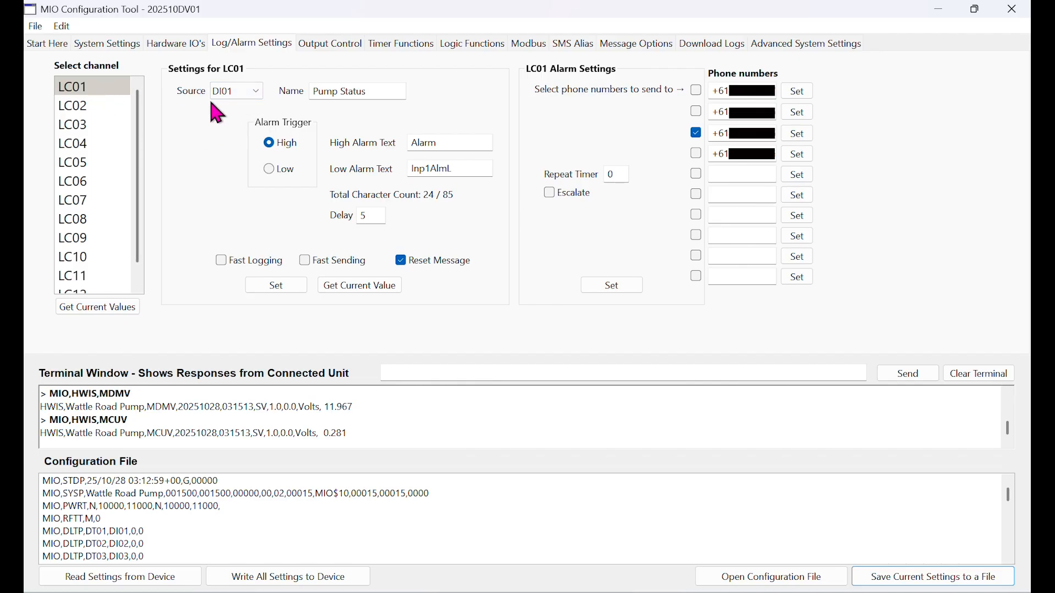
{"action": "left_click", "coordinate": [253, 93]}
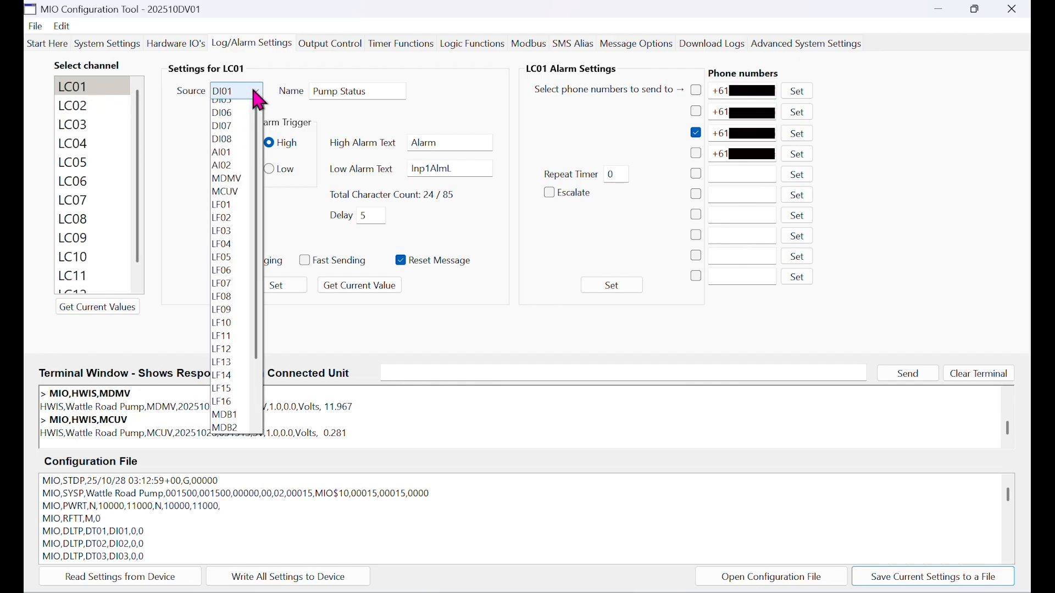
{"action": "left_click", "coordinate": [255, 92]}
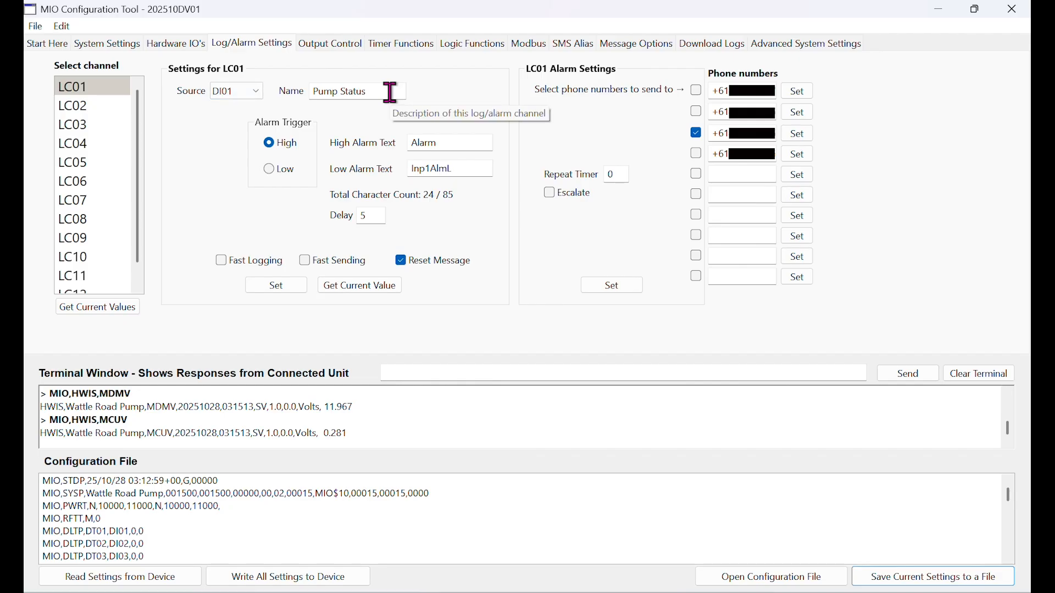
{"action": "left_click_drag", "start_coordinate": [389, 91], "coordinate": [319, 91]}
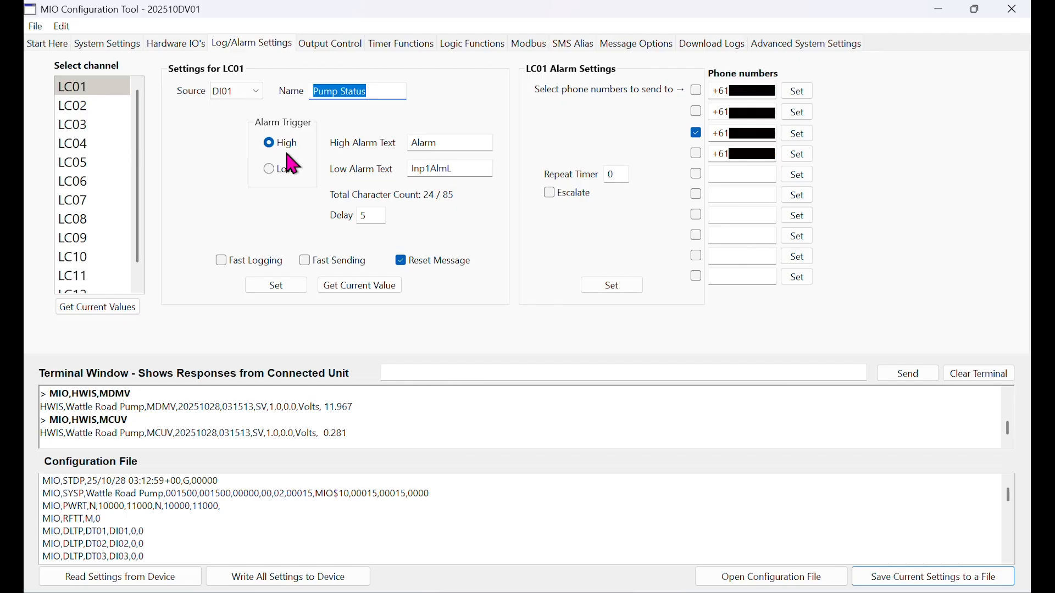
{"action": "double_click", "coordinate": [445, 141]}
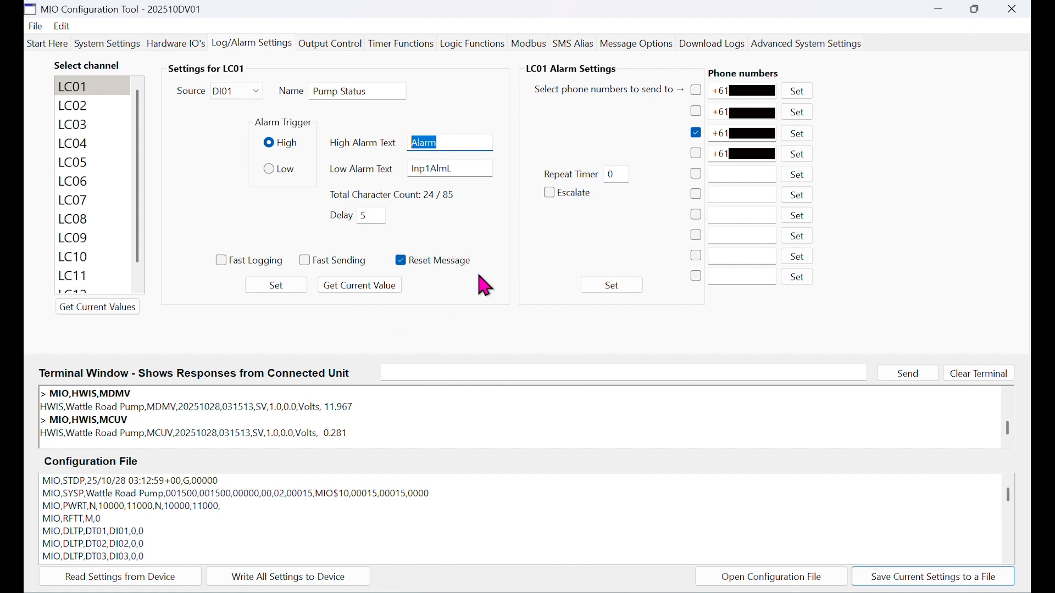
{"action": "mouse_move", "coordinate": [433, 278]}
- Add the first phone number to LC01's alarm recipients and apply both the alarm and channel settings to the unit
{"action": "left_click", "coordinate": [693, 92]}
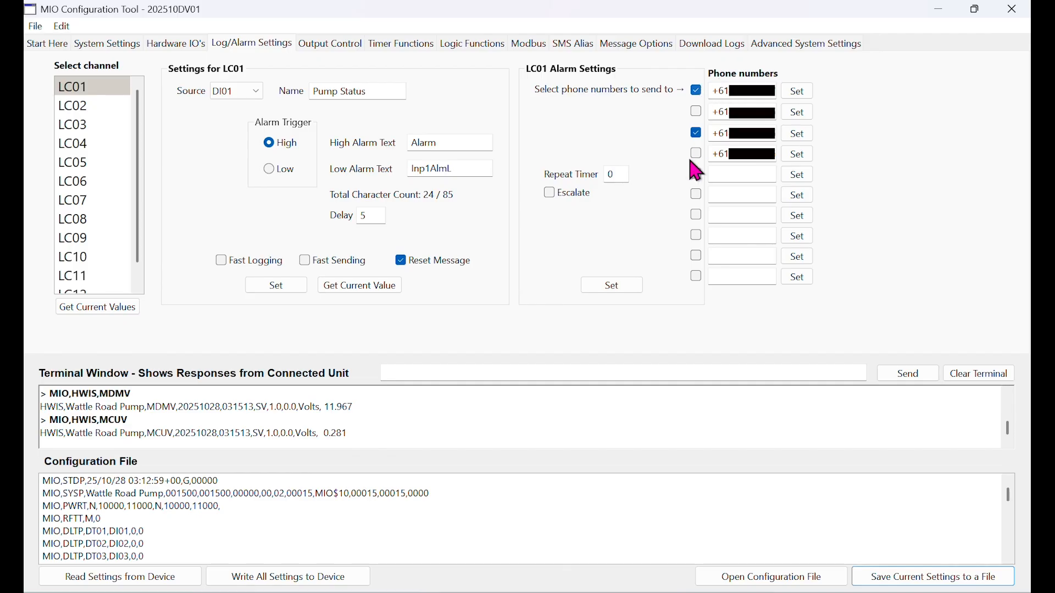
{"action": "left_click", "coordinate": [609, 289]}
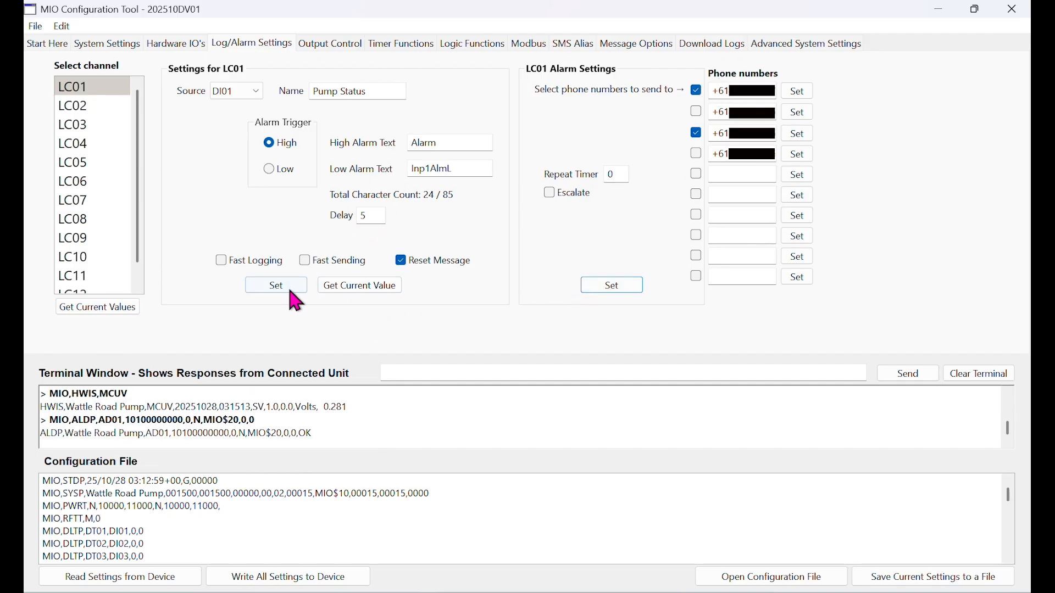
{"action": "left_click", "coordinate": [272, 291]}
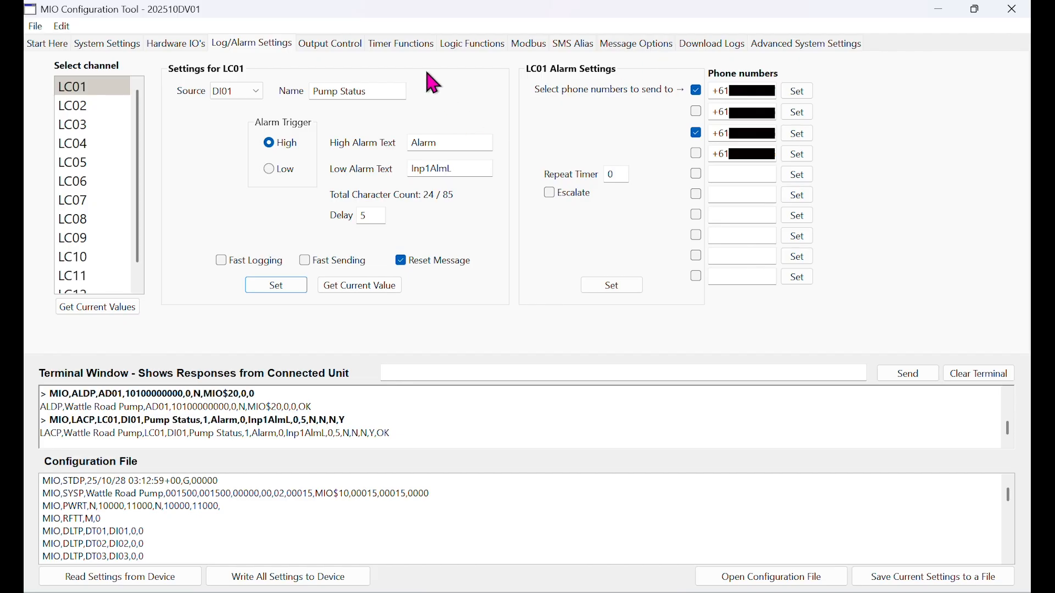
- Apply the alarm message format with Unit ID, Input Name and Alarm Text to the unit, and clear the terminal
{"action": "left_click", "coordinate": [639, 46]}
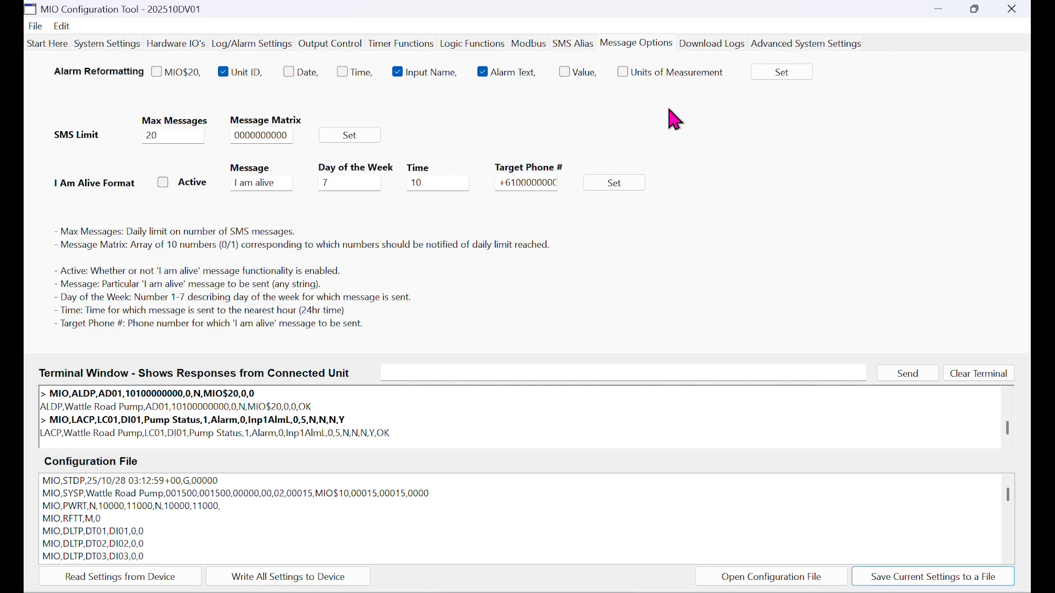
{"action": "left_click", "coordinate": [783, 82]}
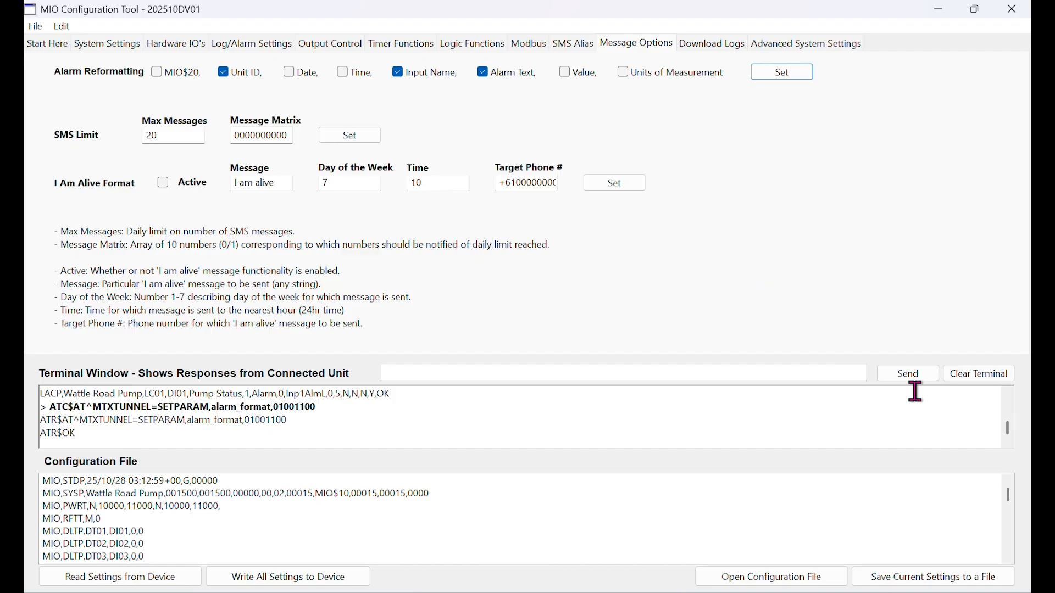
{"action": "left_click", "coordinate": [978, 379]}
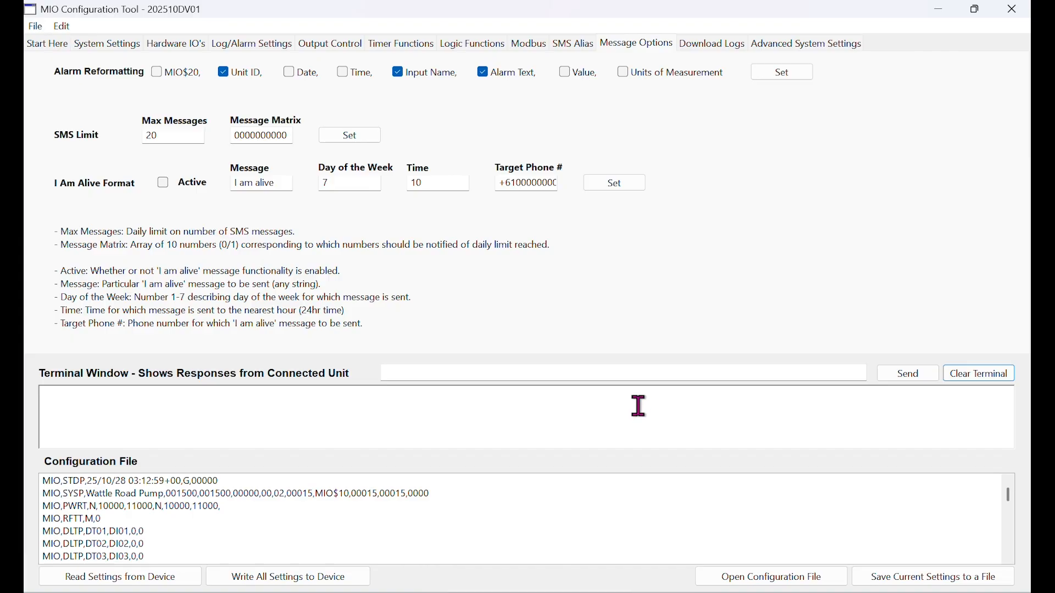